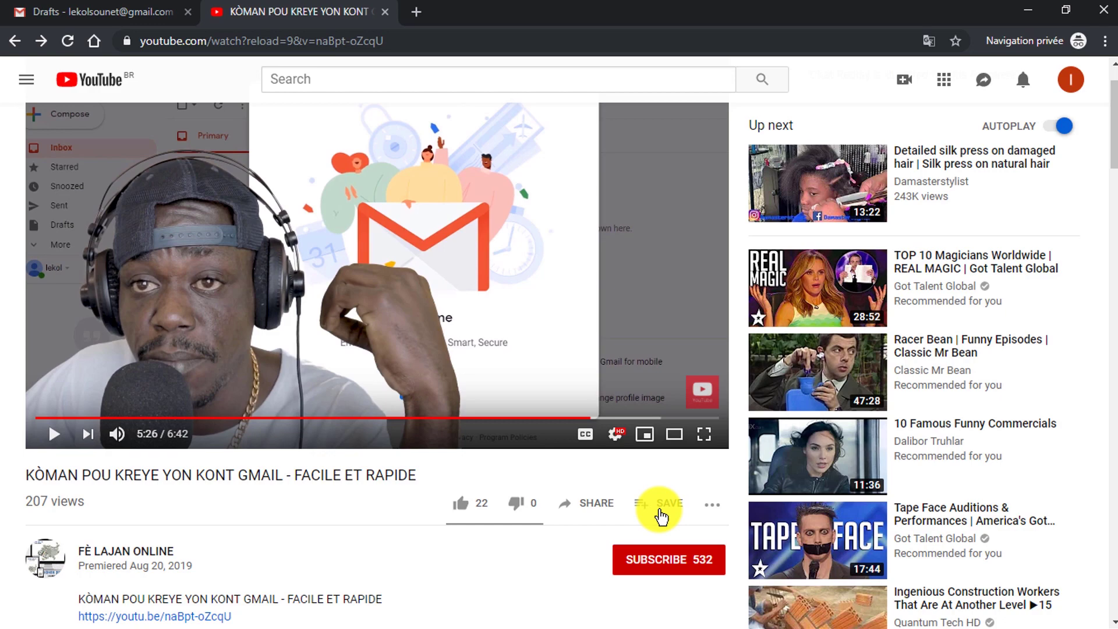
# Switch to Gmail, start a new message and enter the account's own e-mail address as the recipient
pyautogui.click(116, 11)
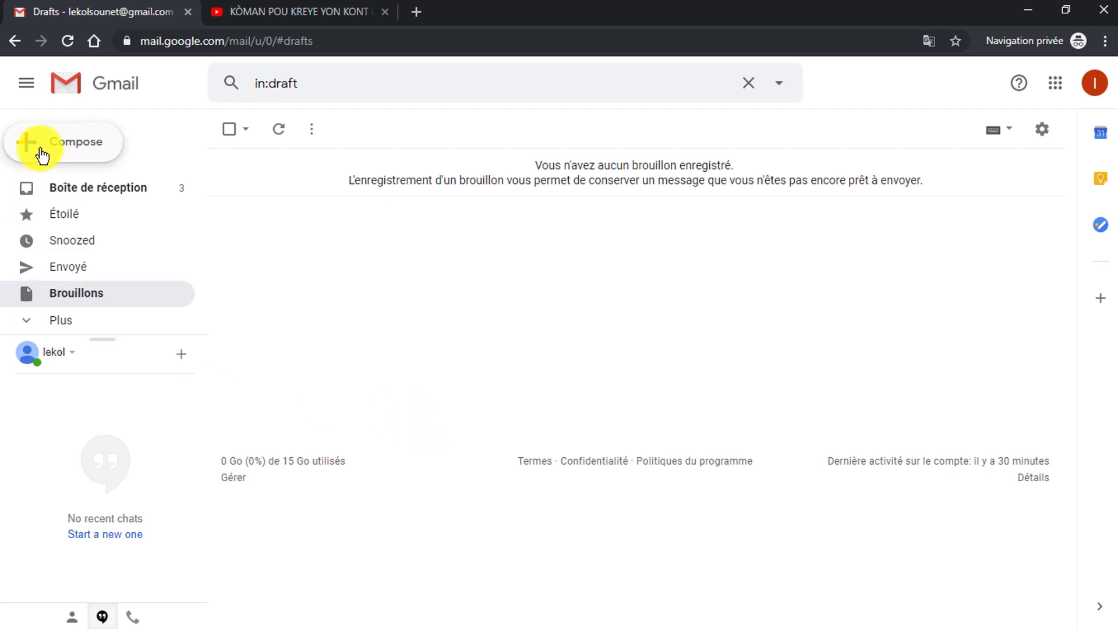
pyautogui.click(93, 149)
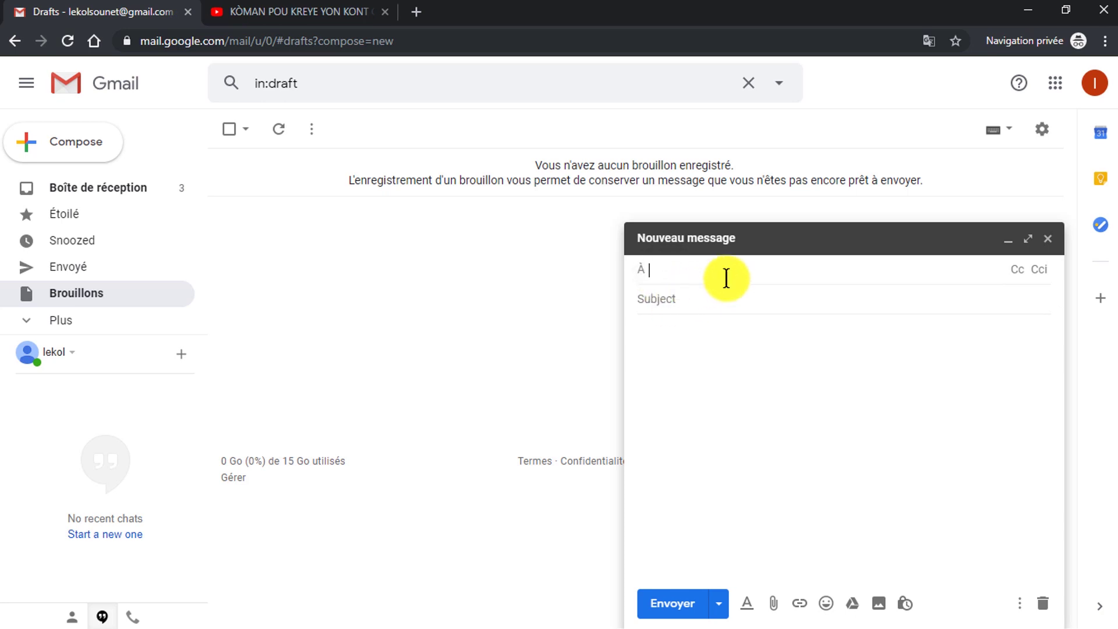
pyautogui.write('leko')
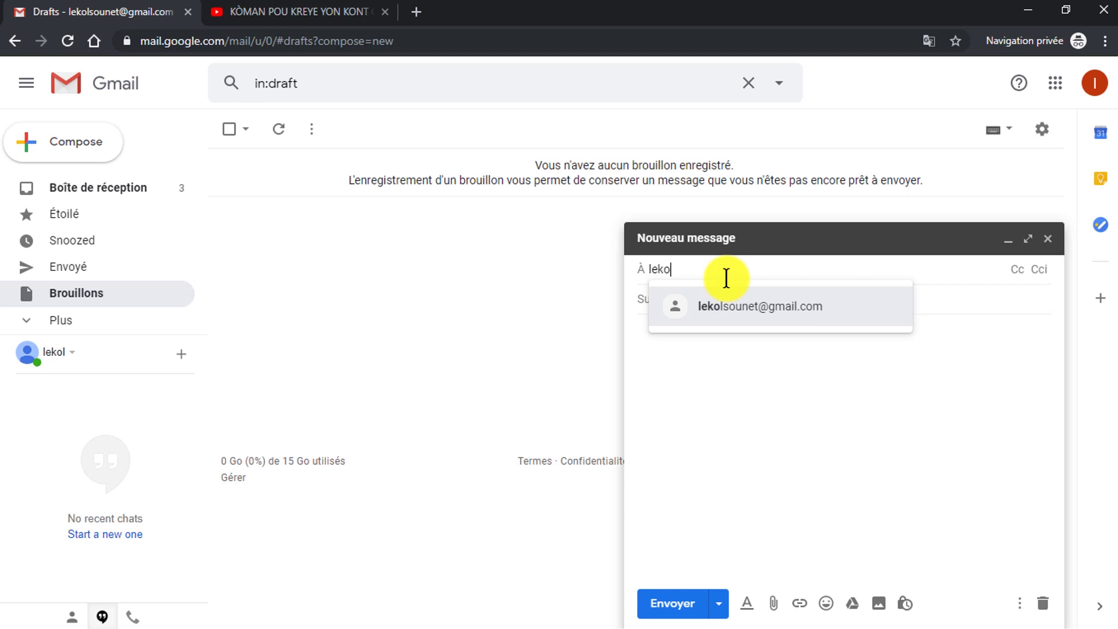
pyautogui.write('l')
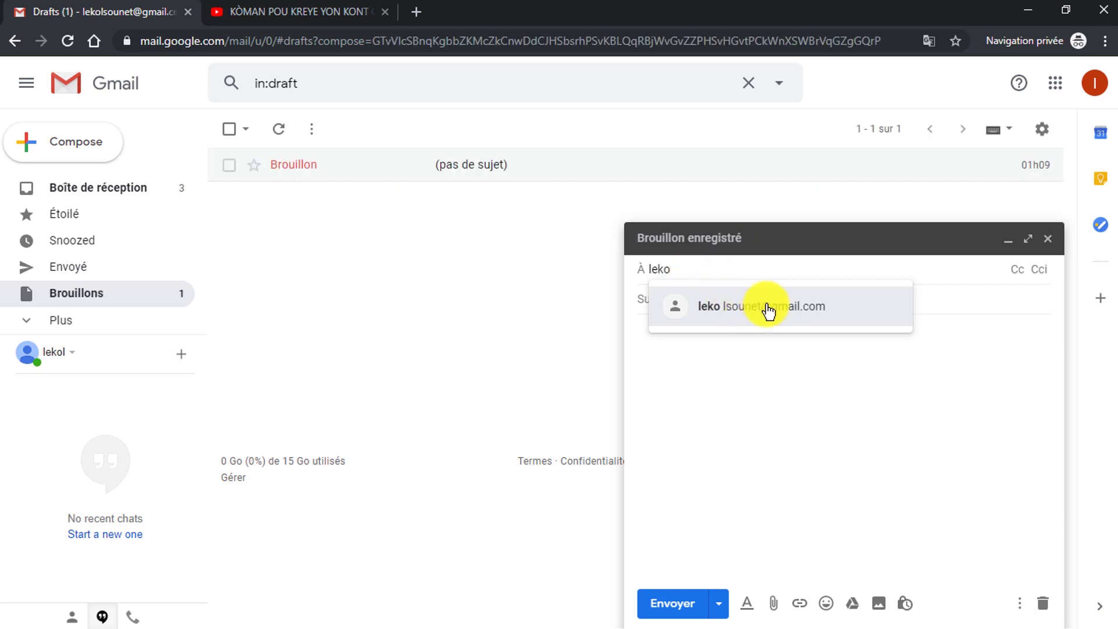
pyautogui.moveTo(768, 312)
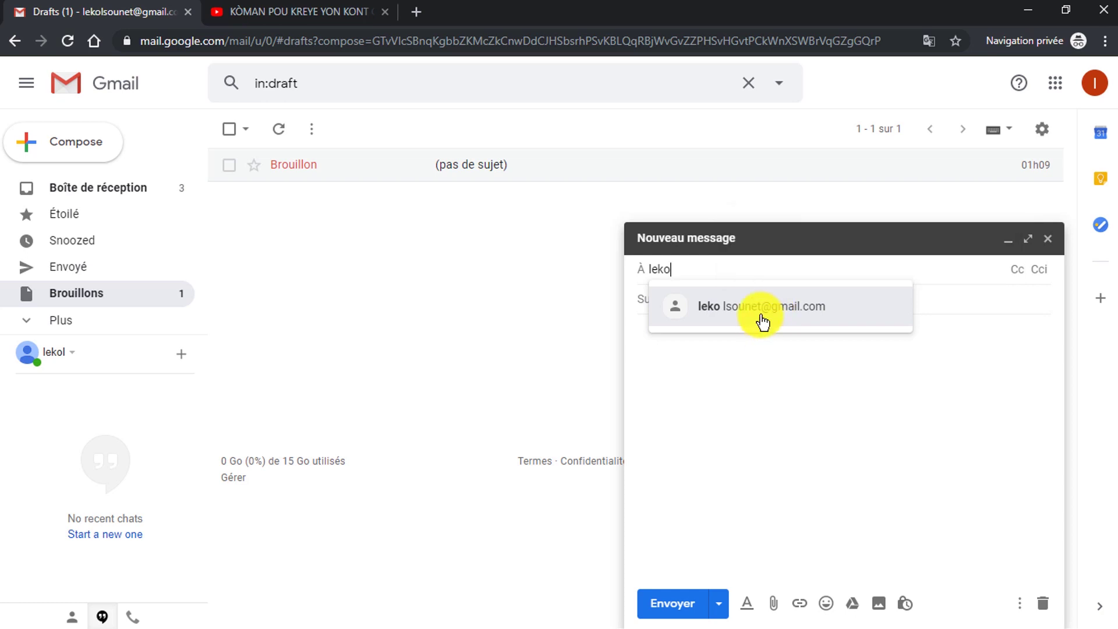
pyautogui.click(762, 318)
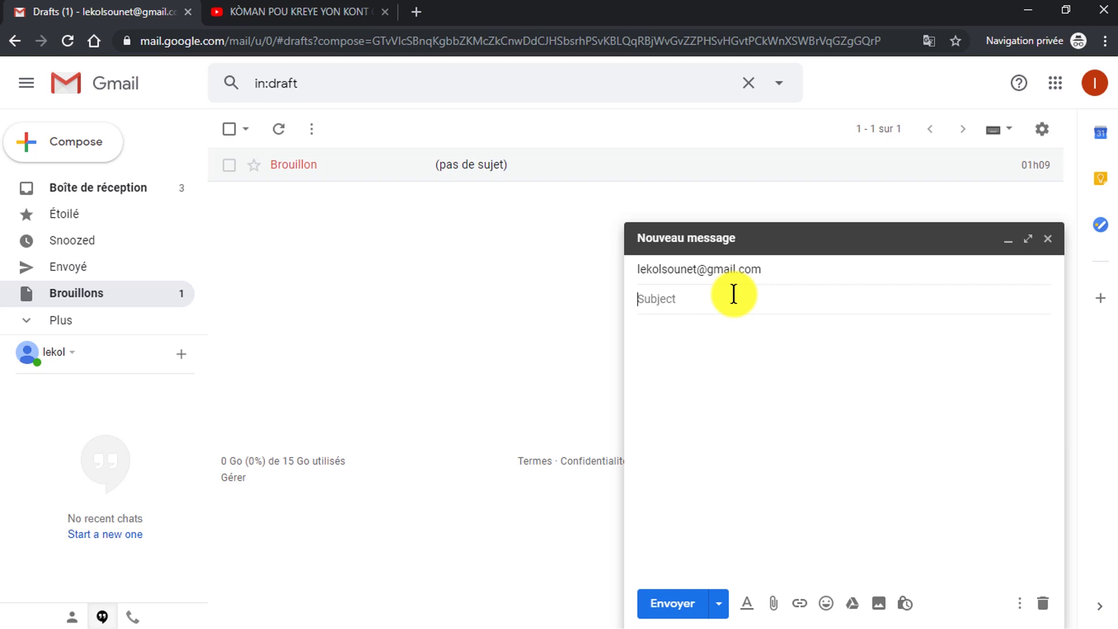
# Set the message's subject to "premye foto yo" and write "gen de ki travay deja" in the body
pyautogui.write('premye foto yo')
pyautogui.click(681, 339)
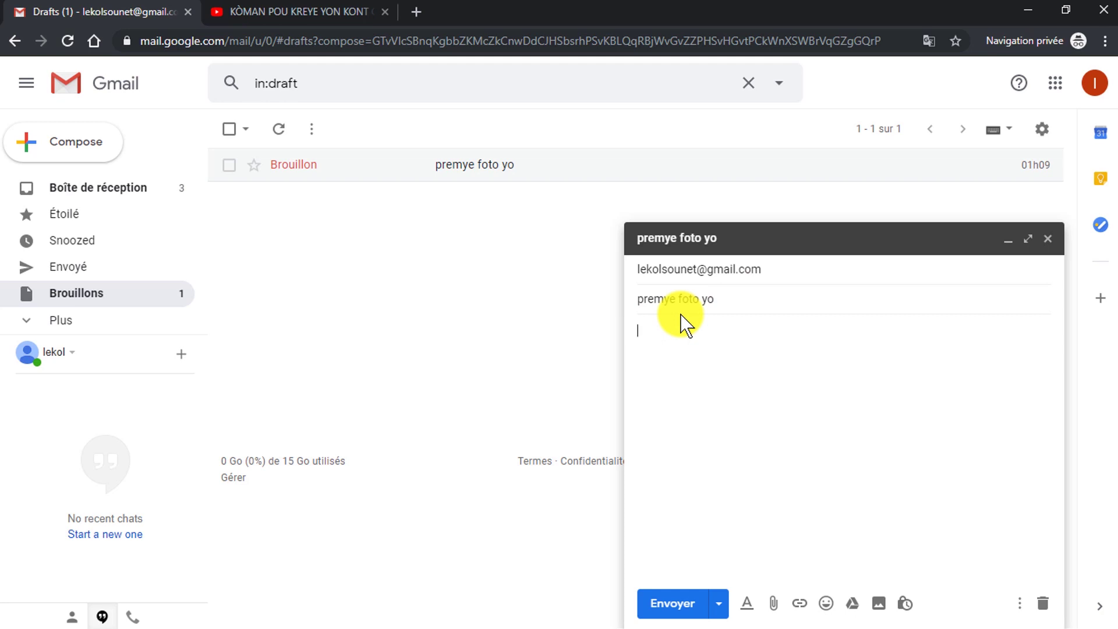
pyautogui.write('g')
pyautogui.write('en de kanva')
pyautogui.write('y deja')
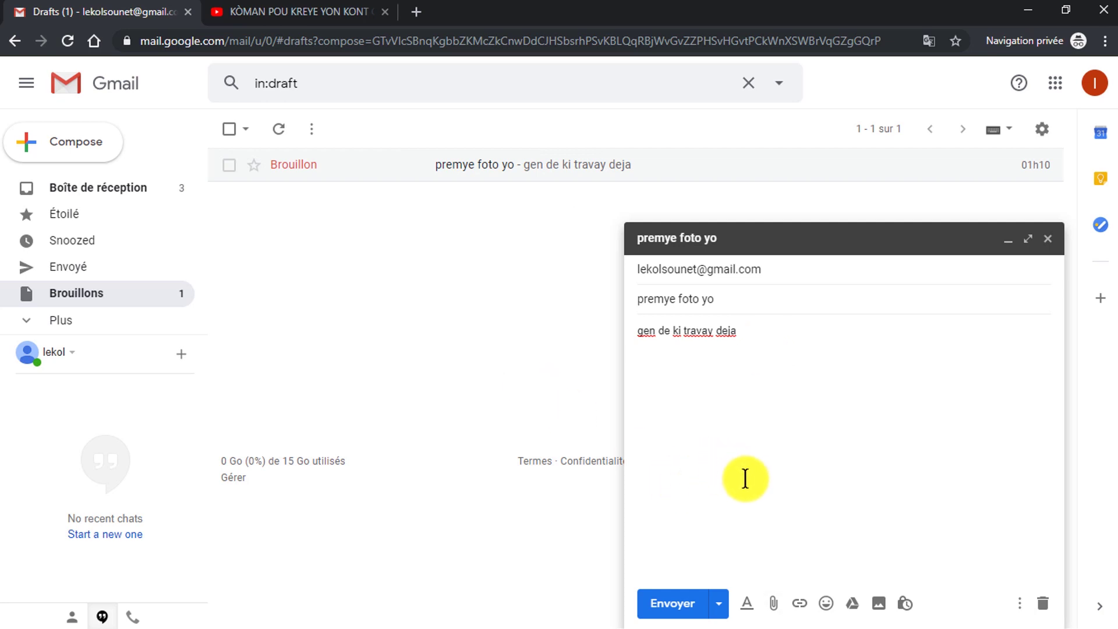
# Attach the image KOMAN-POU-KREYE-YON-KONT-GMAIL.jpg from the T-48 (D:) drive to the message
pyautogui.click(773, 602)
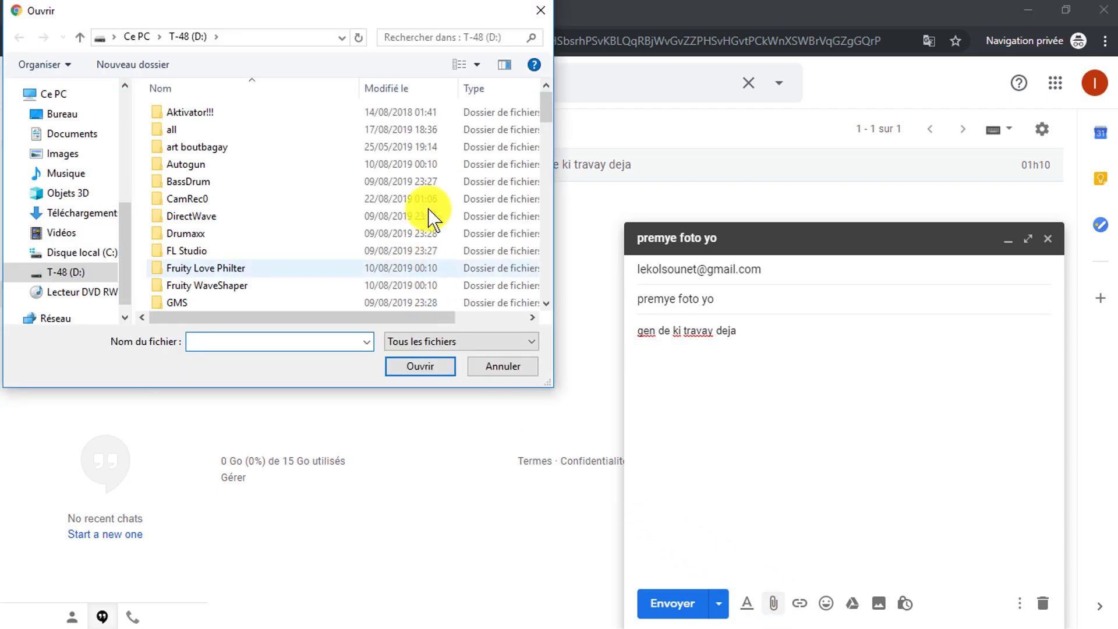
pyautogui.moveTo(550, 107); pyautogui.dragTo(531, 212)
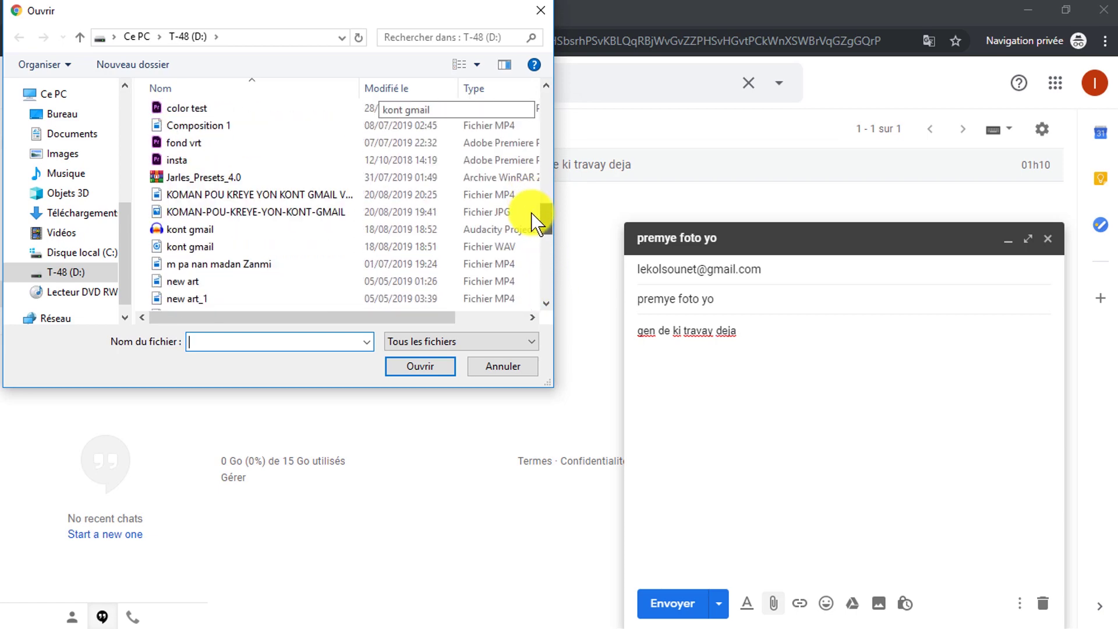
pyautogui.click(353, 215)
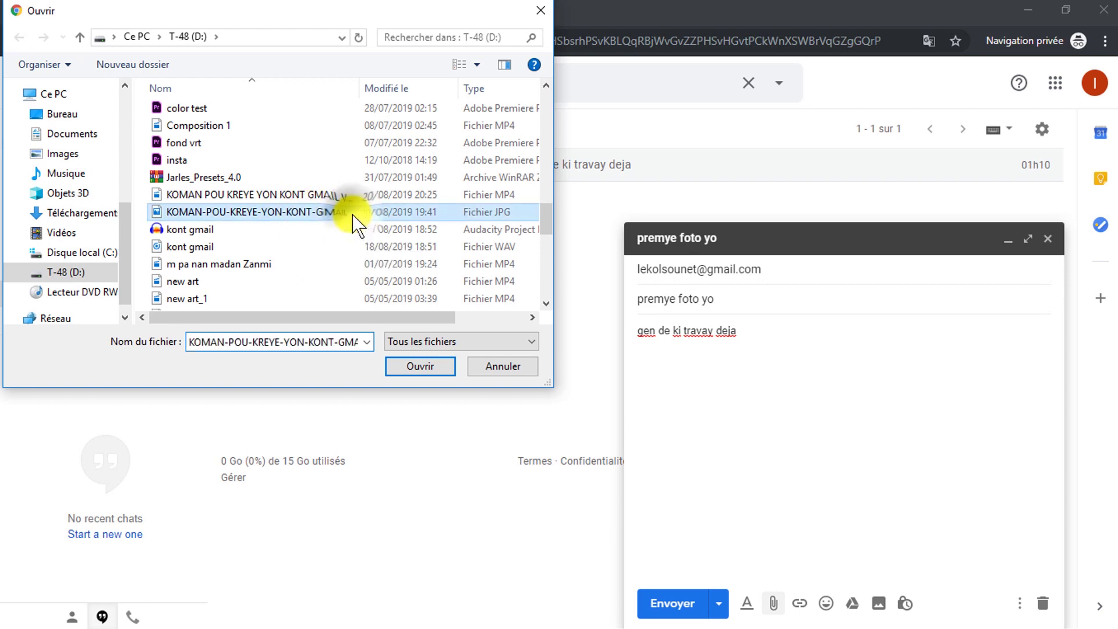
pyautogui.click(418, 369)
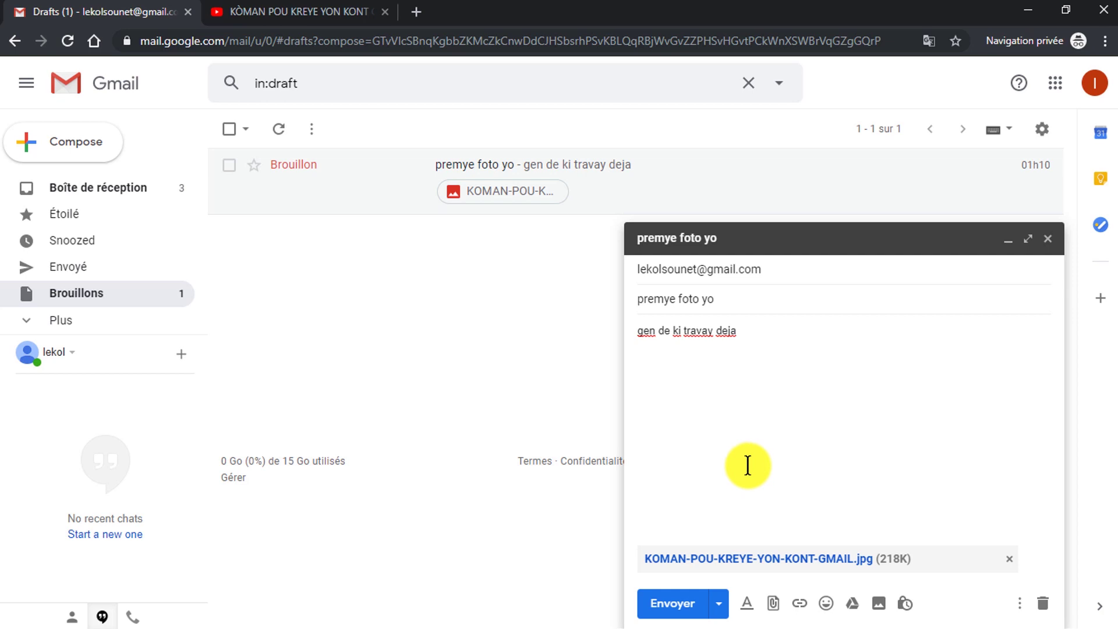
# Upload 1080.prproj from the T-48 (D:) drive to Google Drive and insert it in the message as a Drive link
pyautogui.click(852, 603)
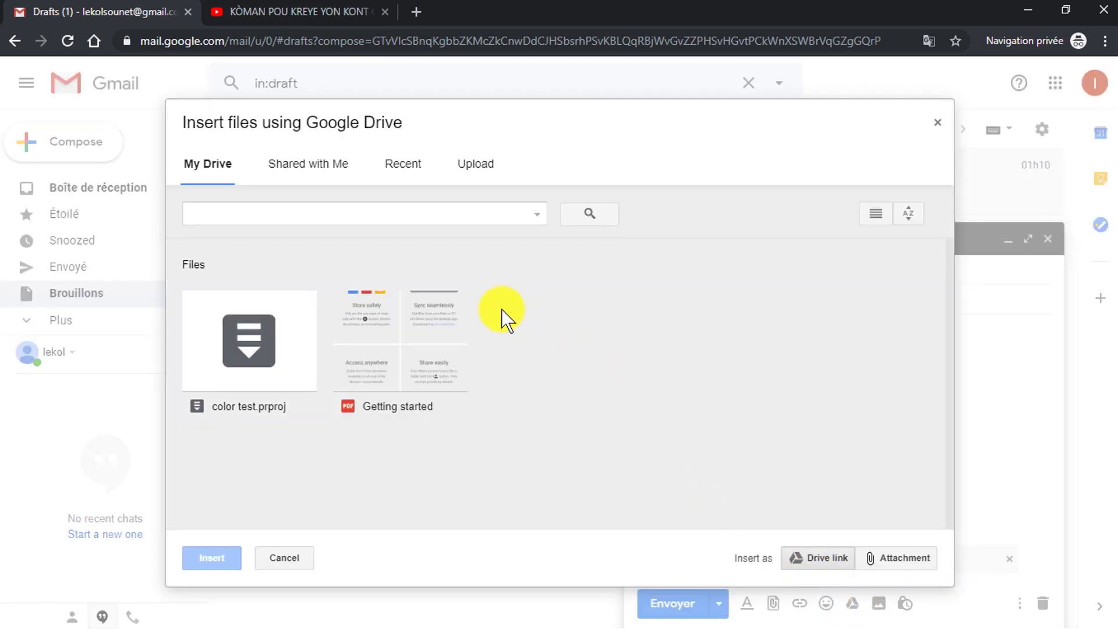
pyautogui.click(408, 341)
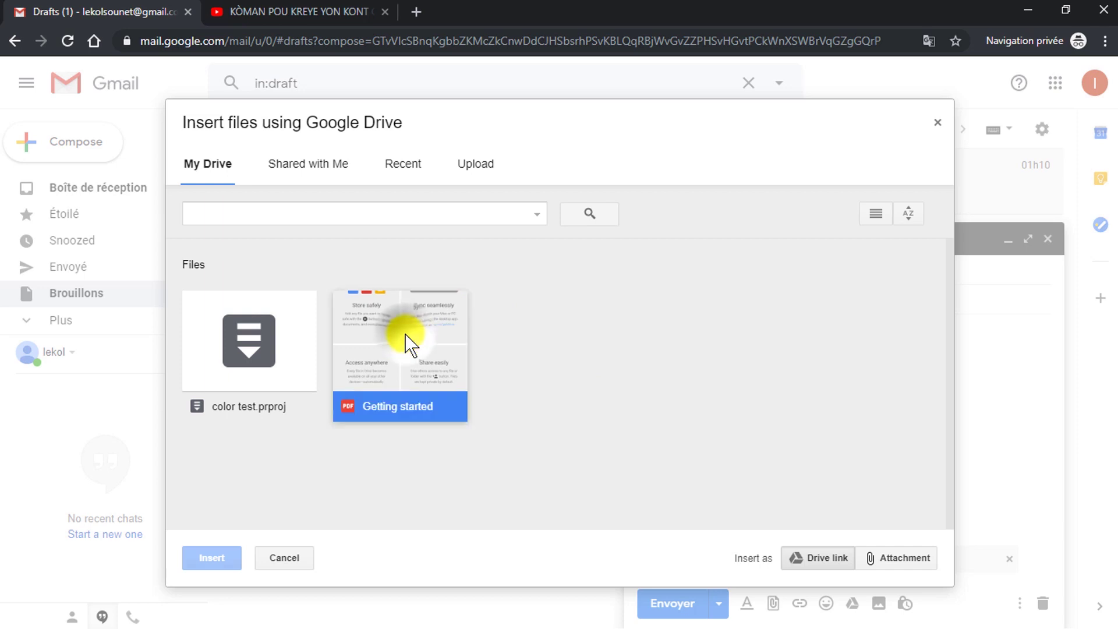
pyautogui.click(282, 337)
pyautogui.click(372, 349)
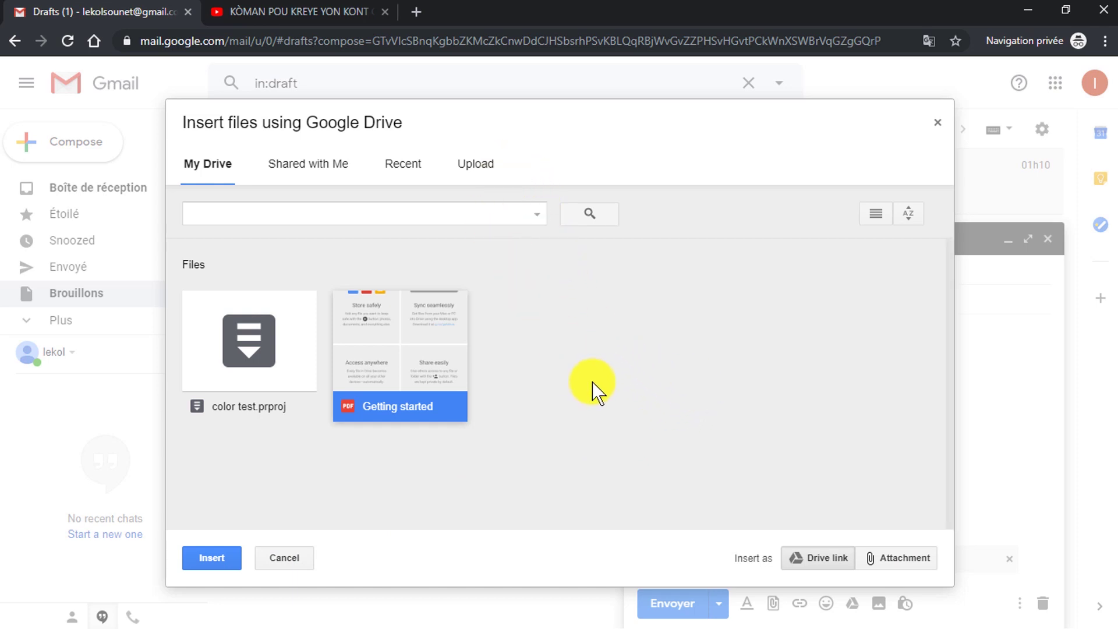
pyautogui.click(473, 172)
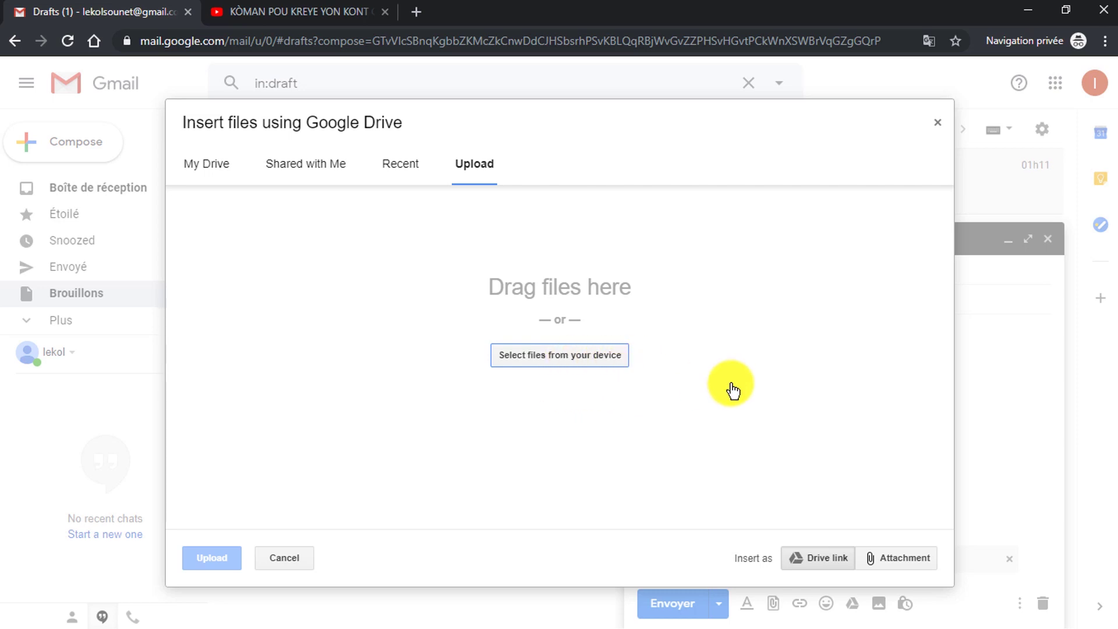
pyautogui.click(583, 360)
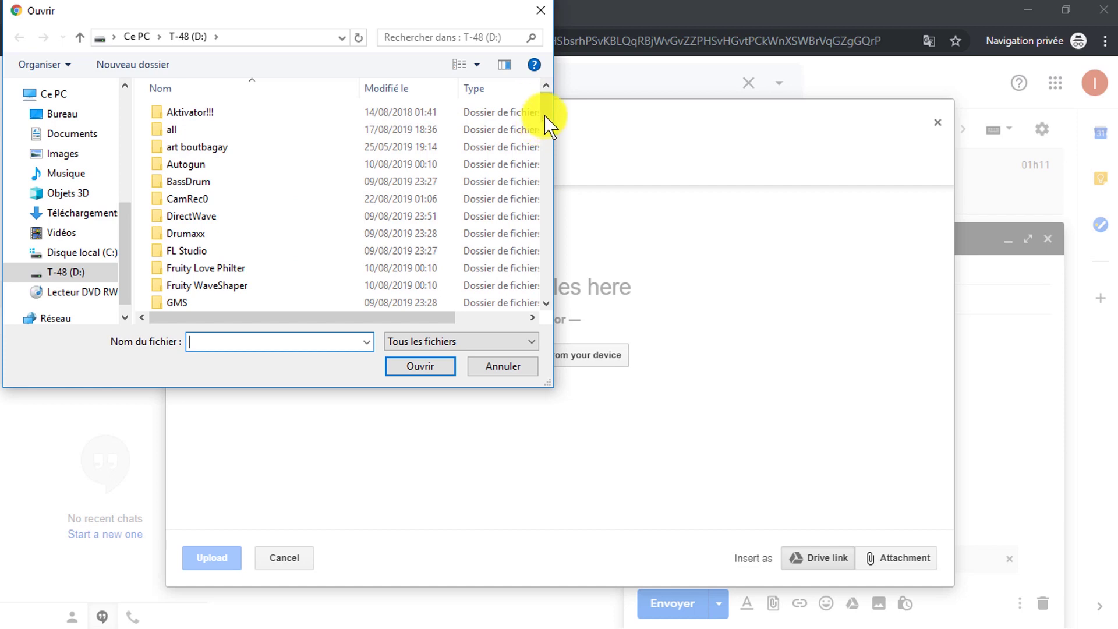
pyautogui.scroll(-6, 548, 129)
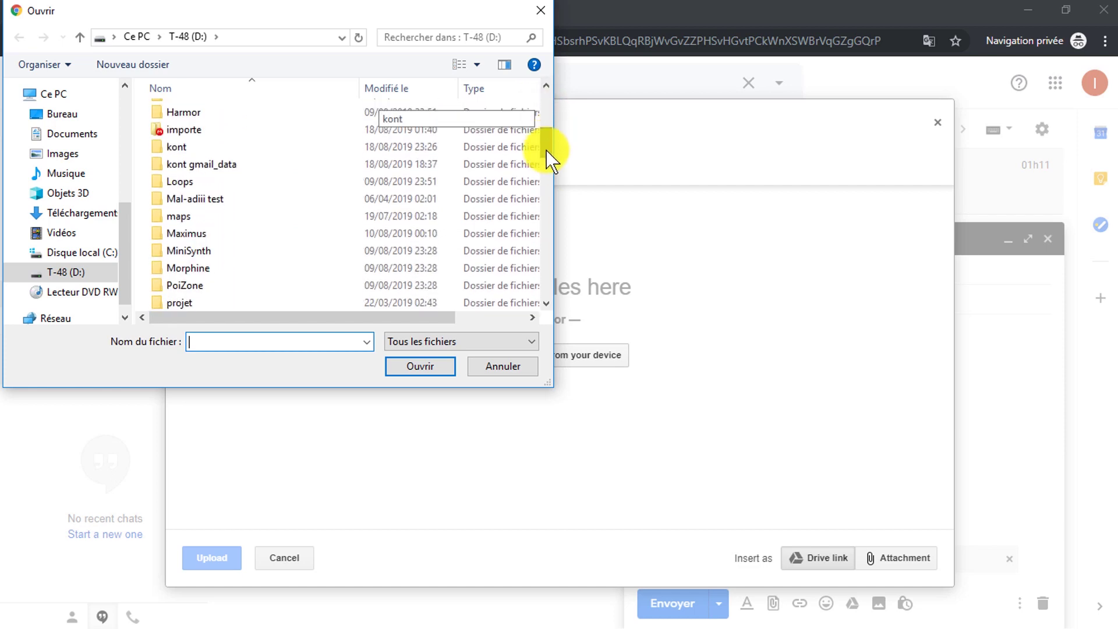
pyautogui.moveTo(545, 161); pyautogui.dragTo(543, 187)
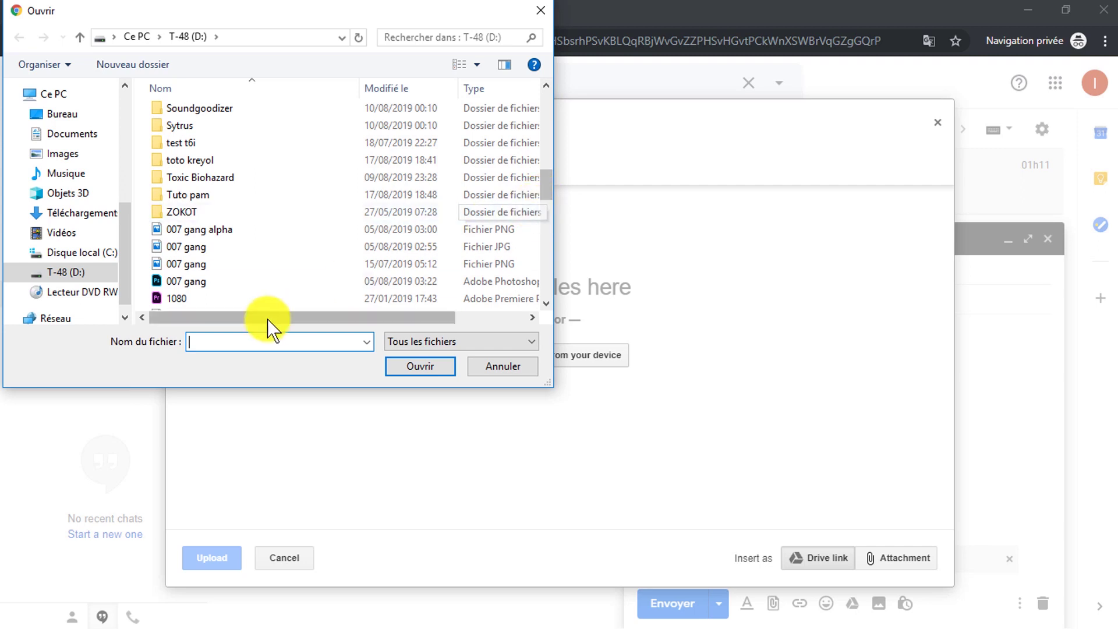
pyautogui.click(215, 300)
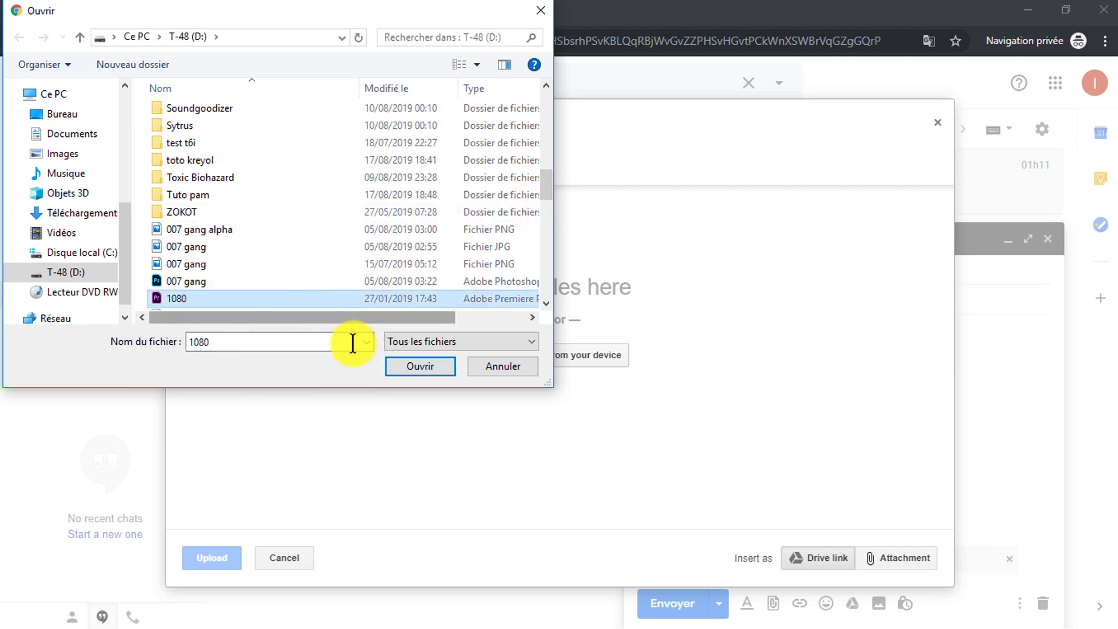
pyautogui.click(421, 364)
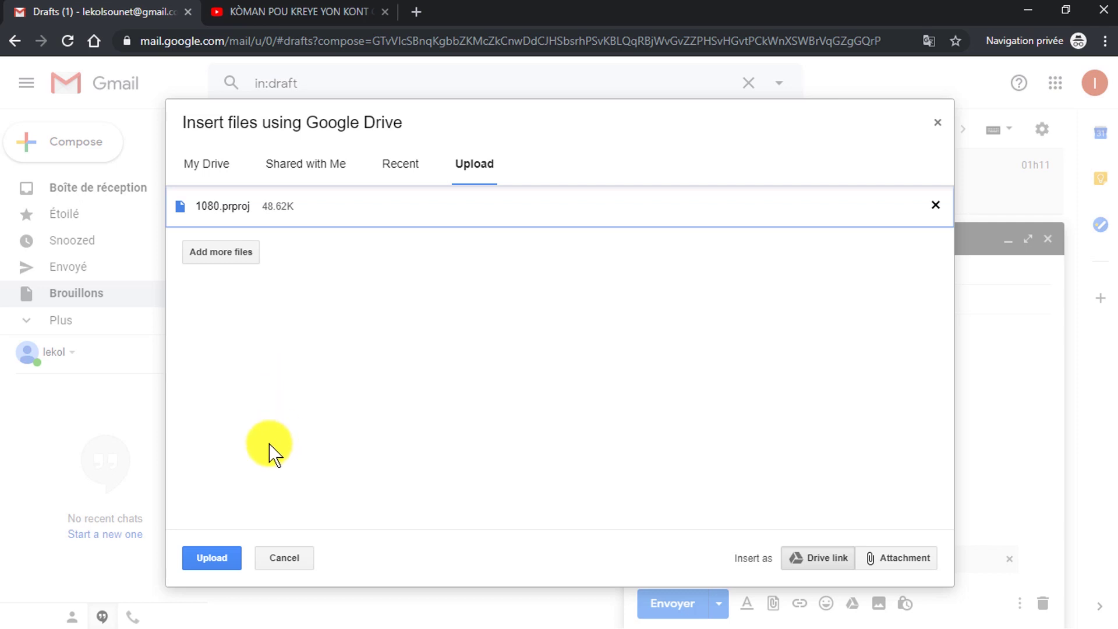
pyautogui.click(207, 560)
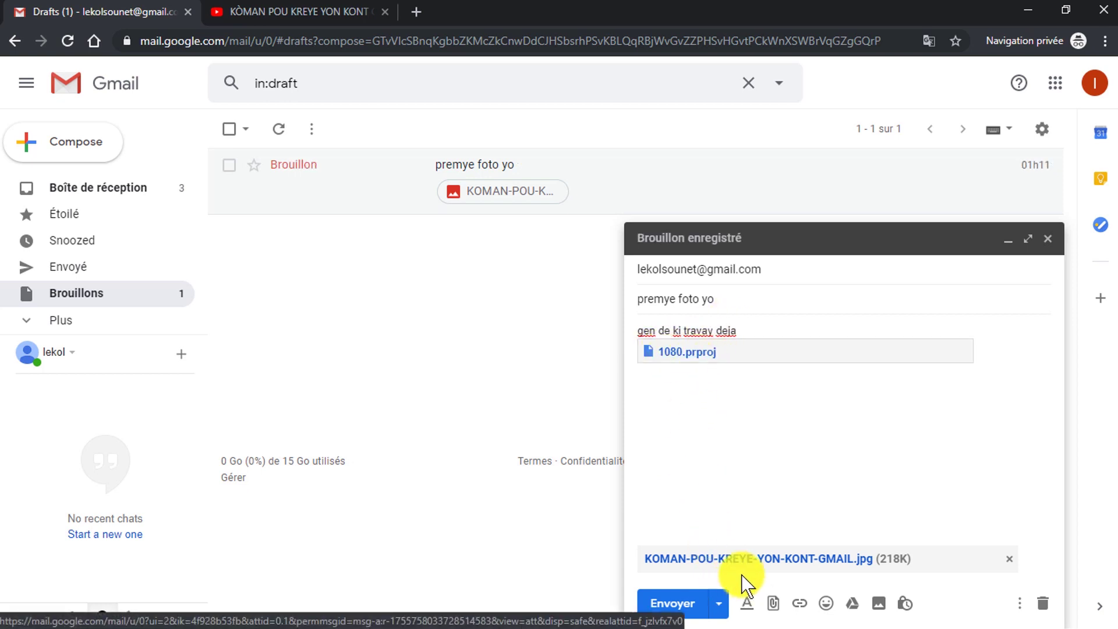
# Send the finished "premye foto yo" message with its image attachment and Drive file
pyautogui.click(849, 480)
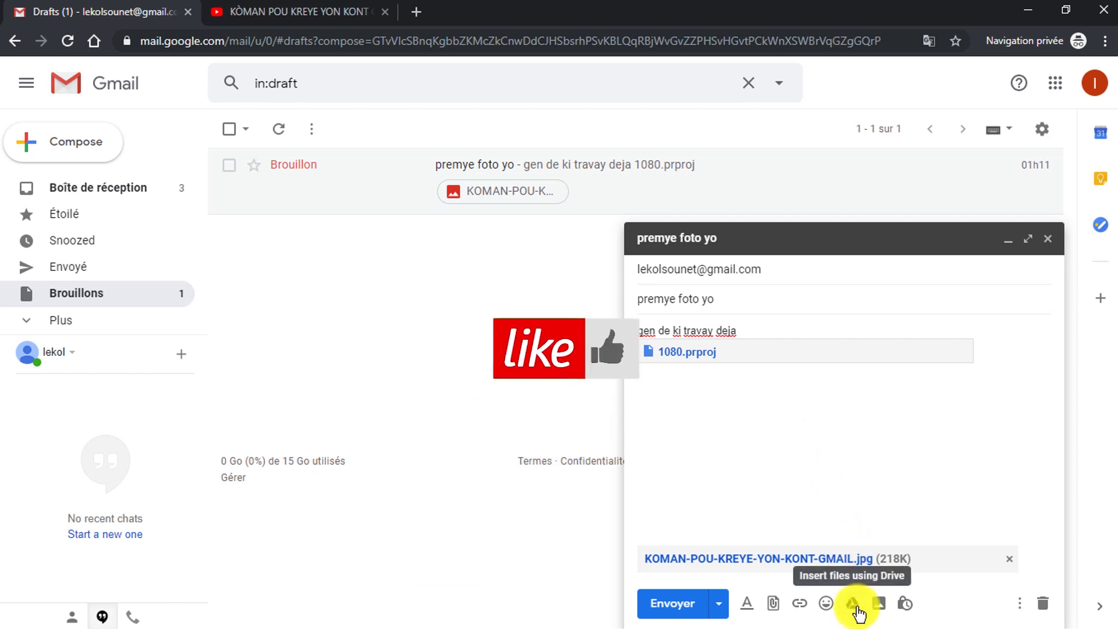
pyautogui.click(827, 492)
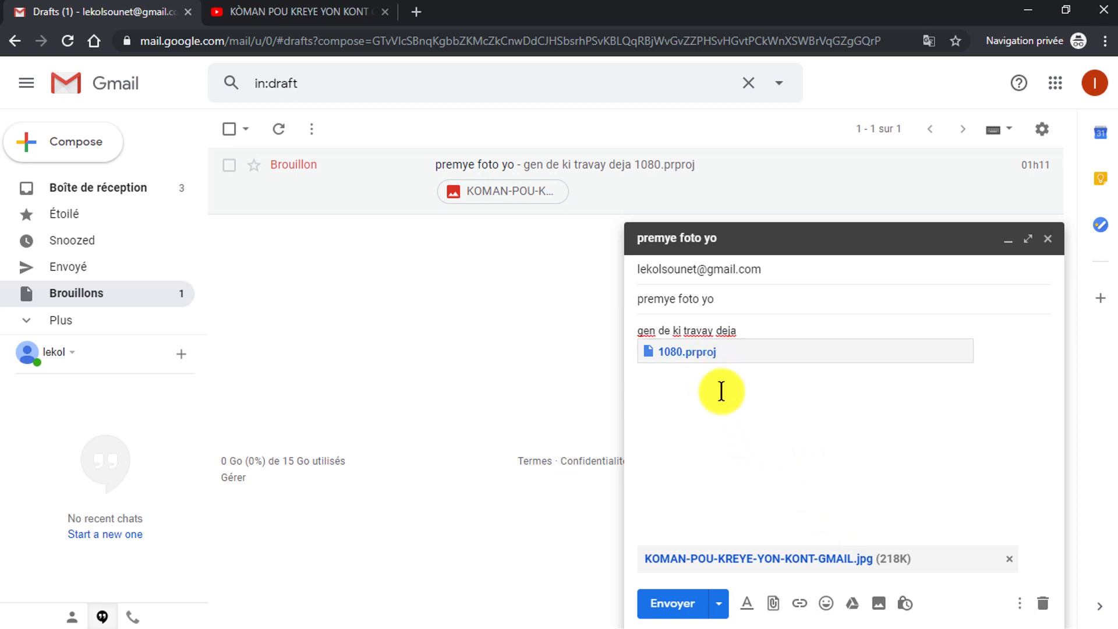
pyautogui.click(674, 602)
# Check the sent mail and drafts folders for the "premye foto yo" message, ending in sent mail
pyautogui.click(138, 265)
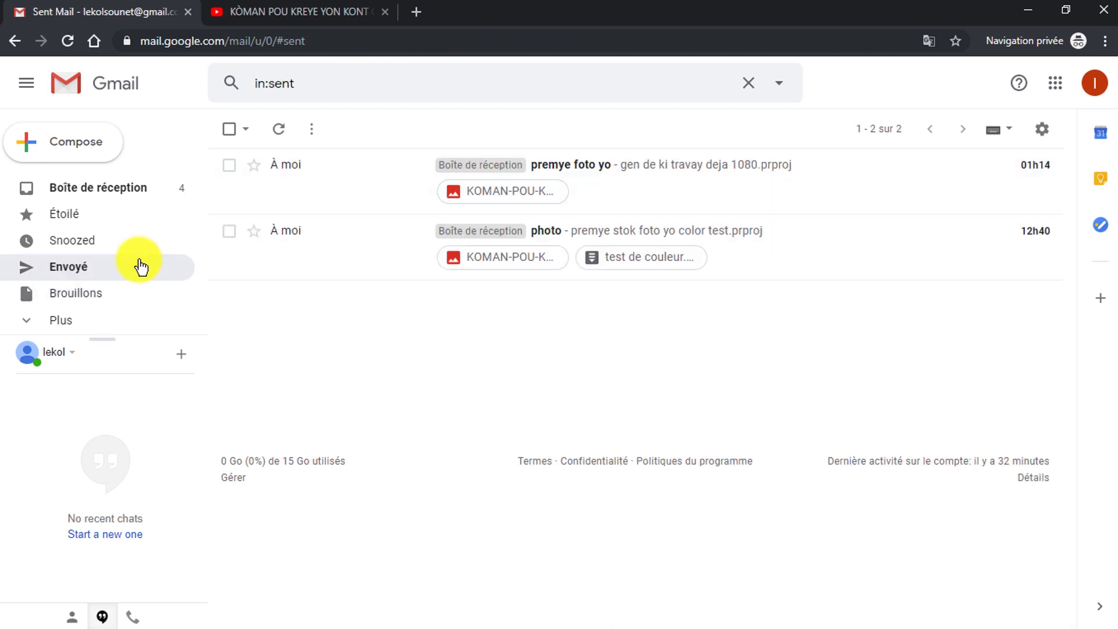
pyautogui.click(87, 299)
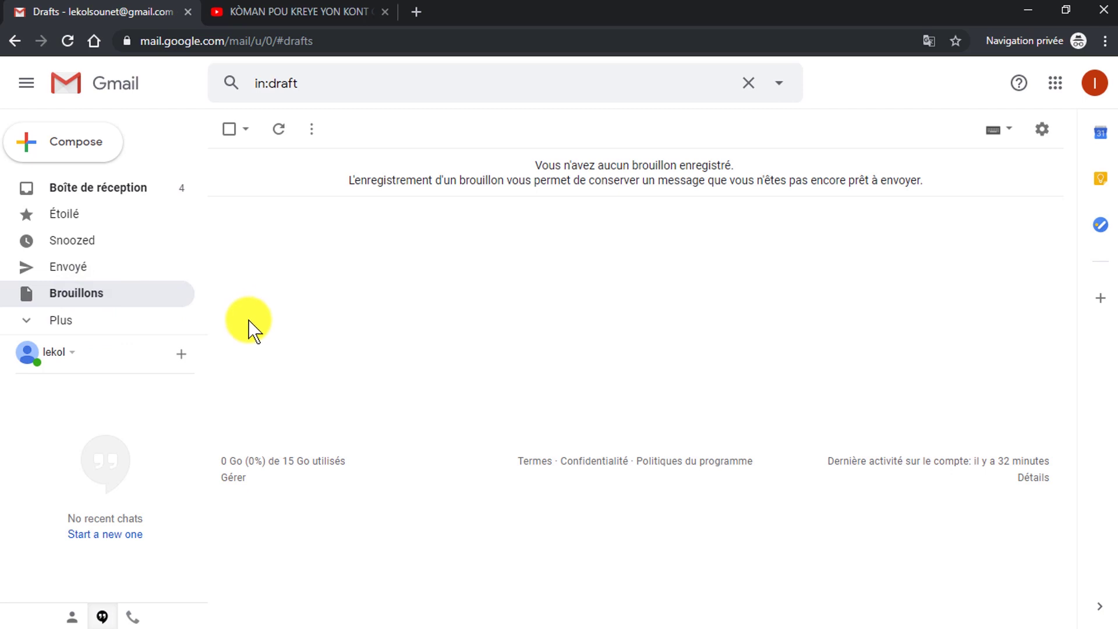
pyautogui.click(81, 267)
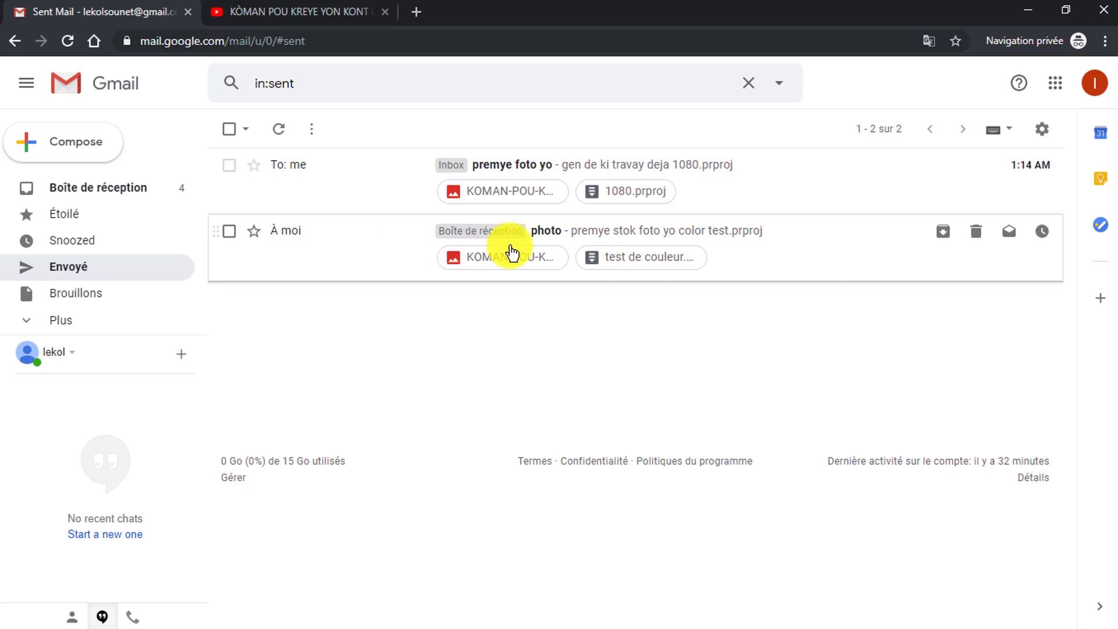